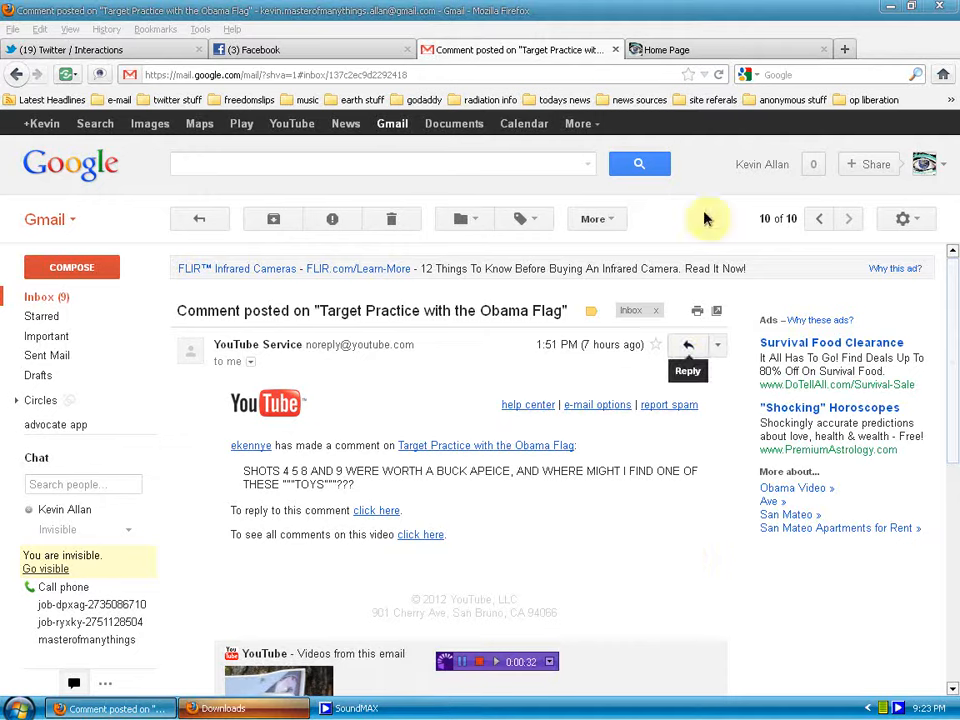
- Show the masterofmanythings.com home page and its Amazon widget of colourful blowgun darts
left_click(726, 49)
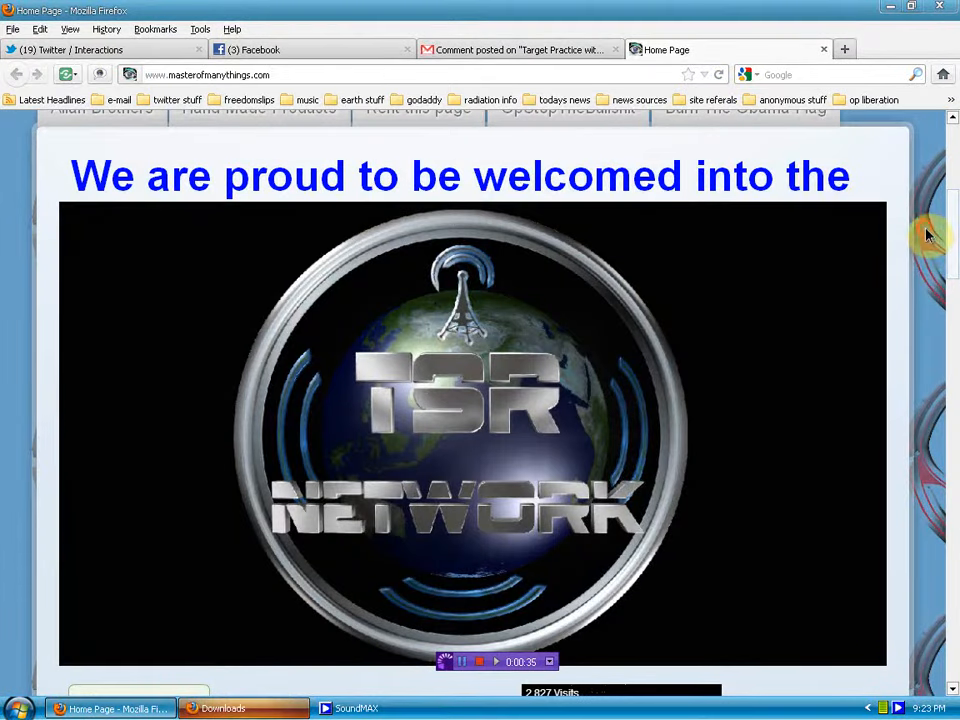
scroll(930, 235, "down", 5)
scroll(930, 235, "down", 3)
scroll(930, 235, "down", 4)
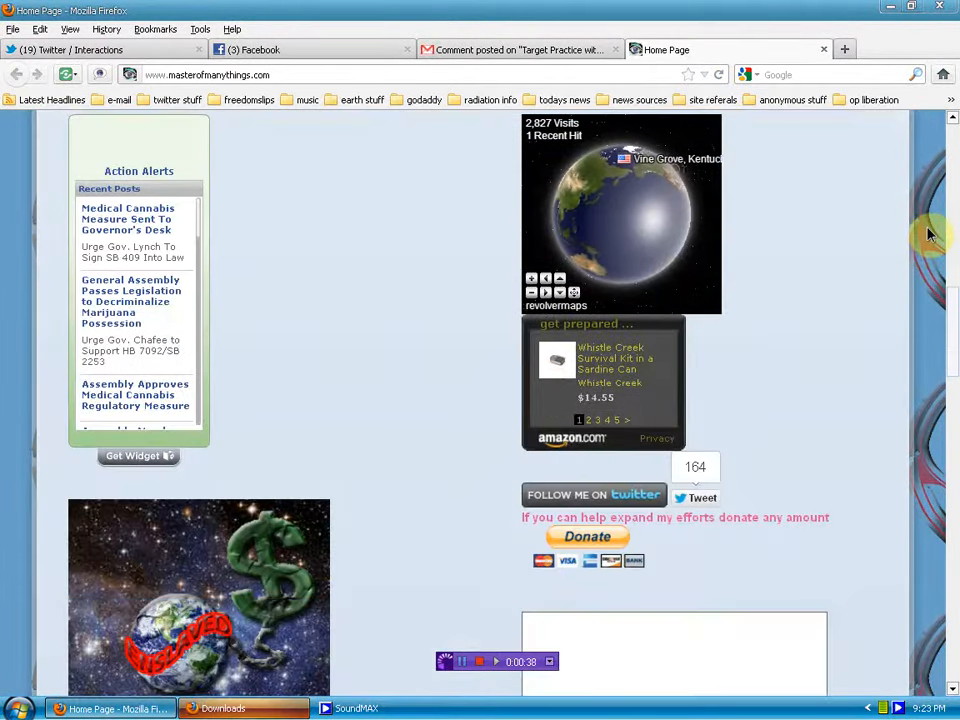
scroll(930, 235, "down", 3)
scroll(930, 235, "down", 2)
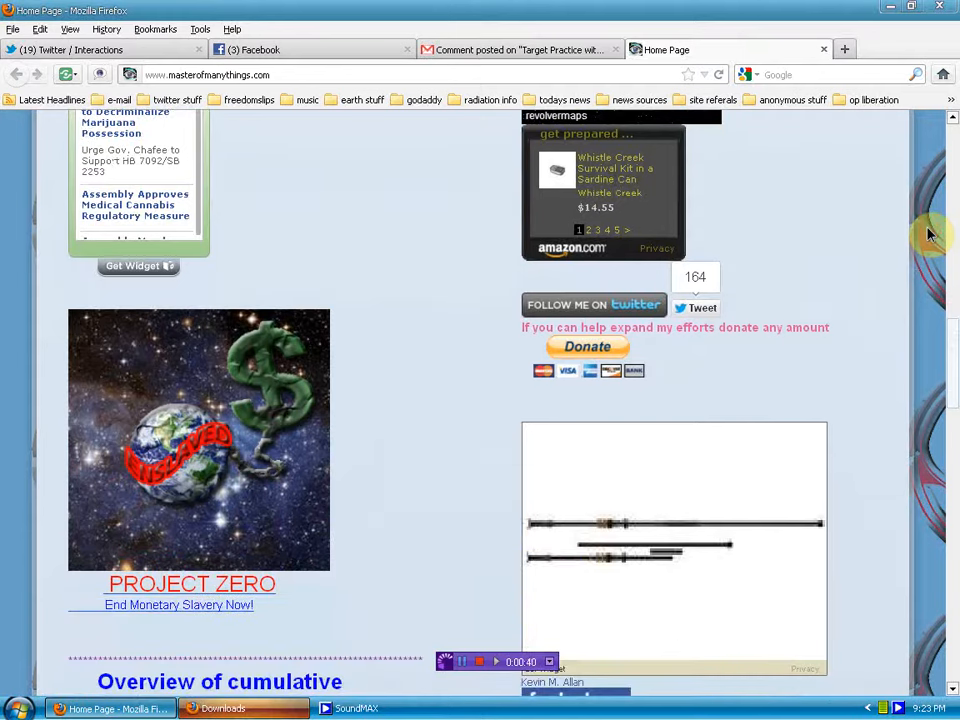
scroll(930, 235, "down", 2)
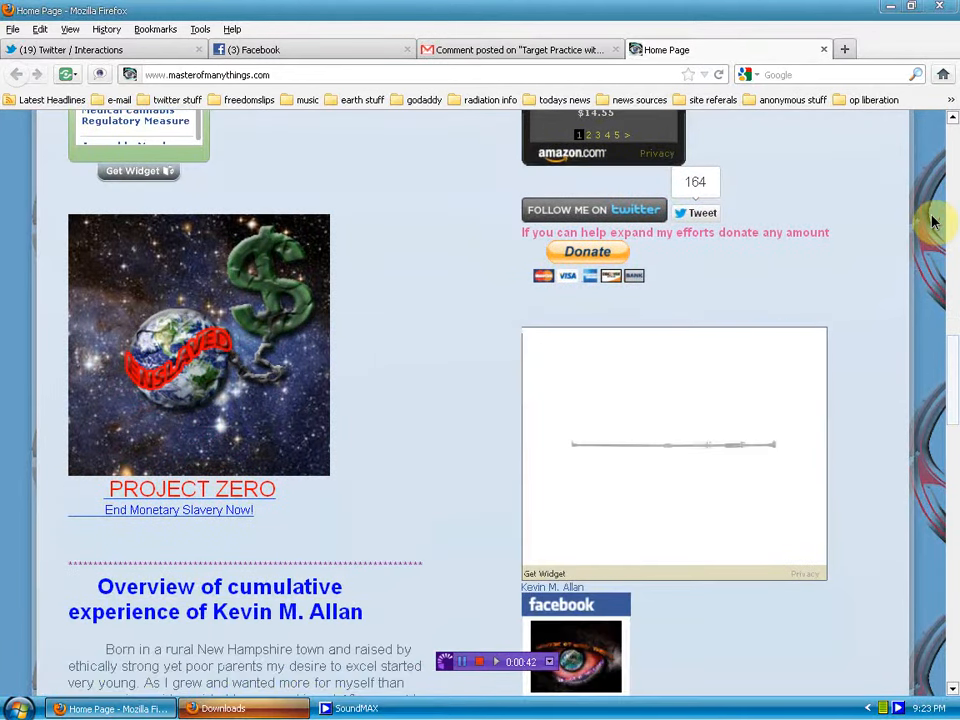
scroll(933, 222, "down", 2)
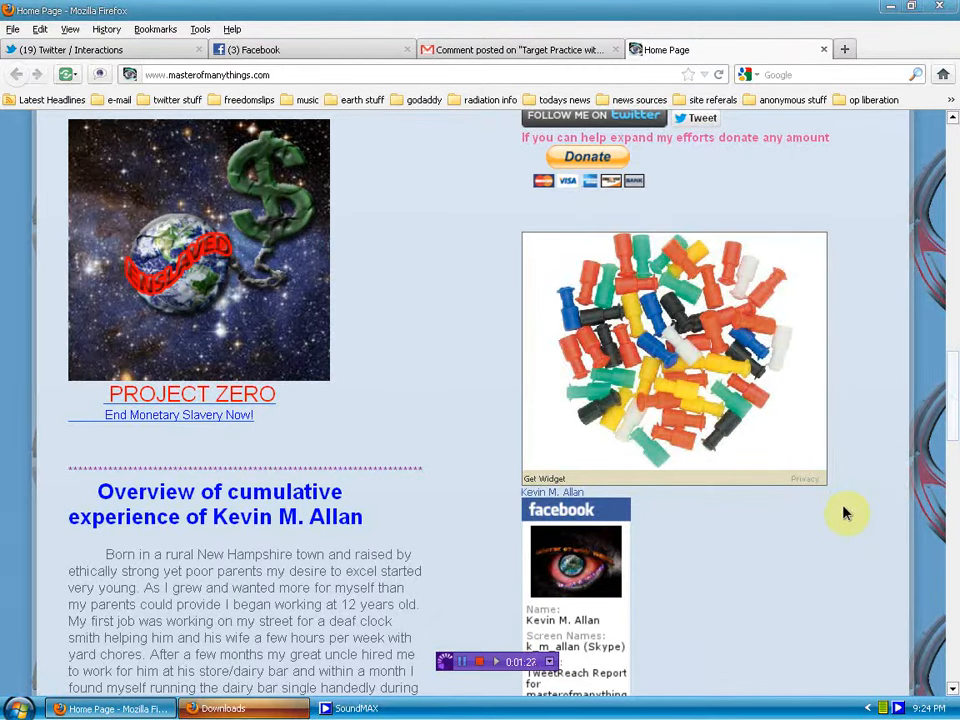
scroll(852, 514, "up", 8)
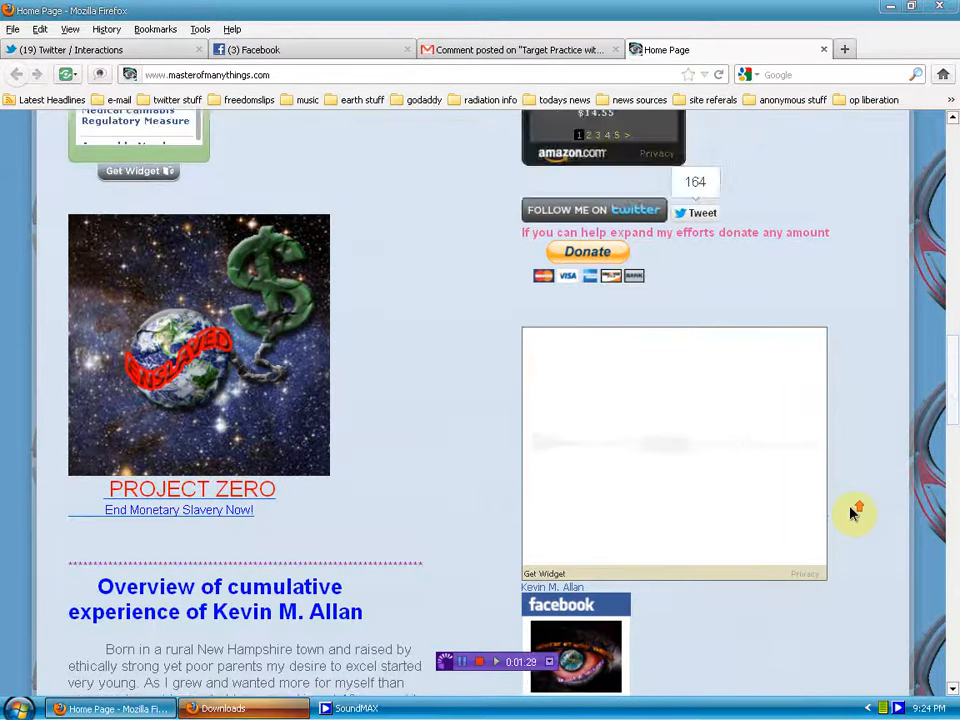
scroll(852, 514, "up", 8)
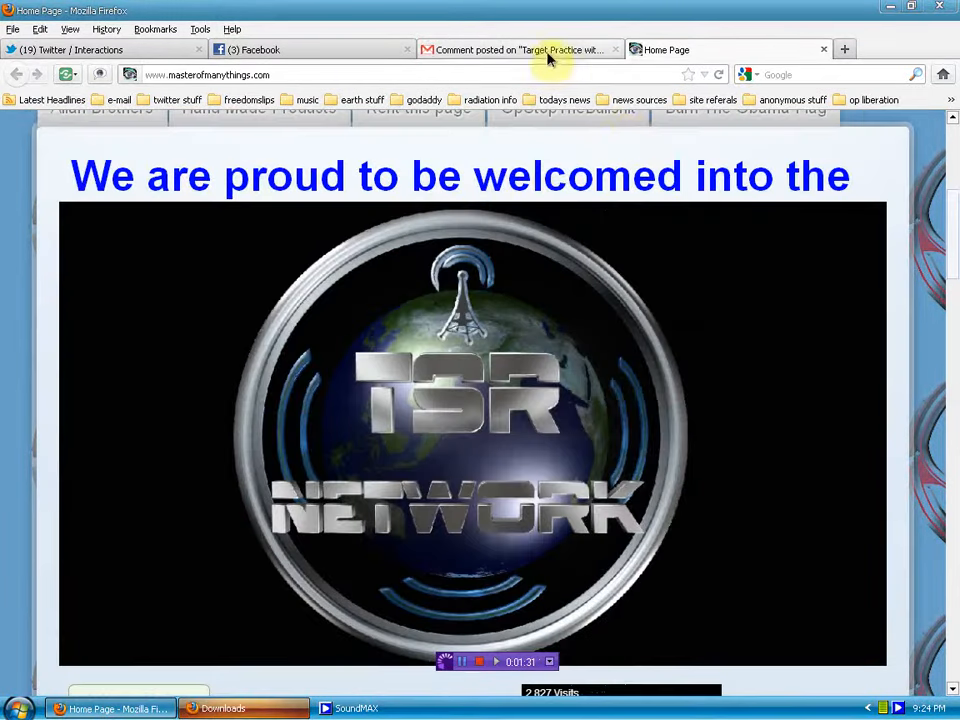
left_click(550, 49)
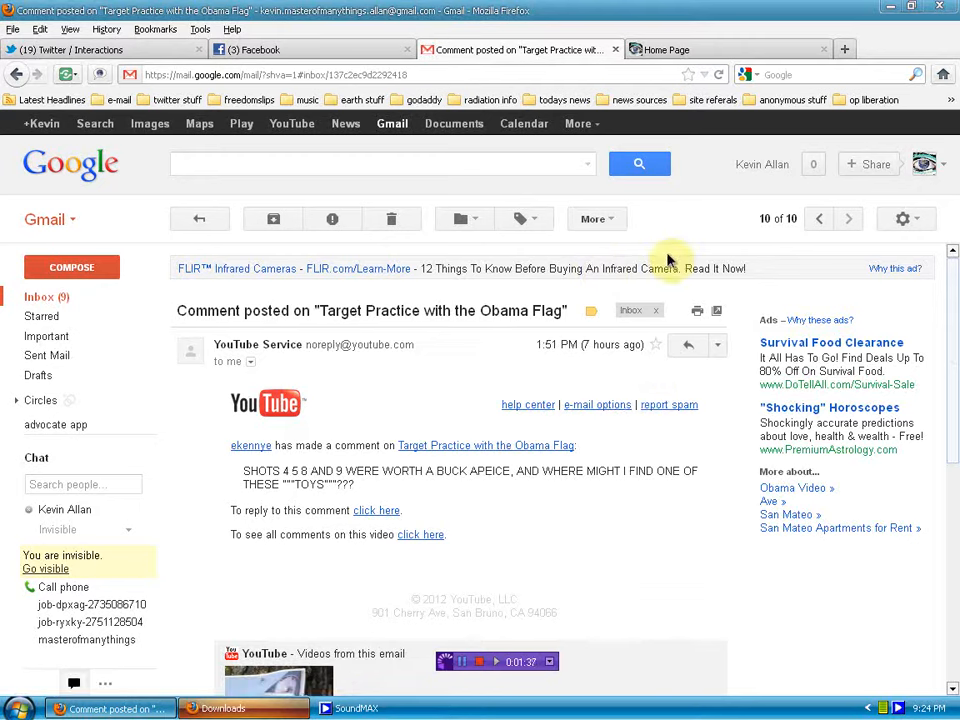
left_click(718, 55)
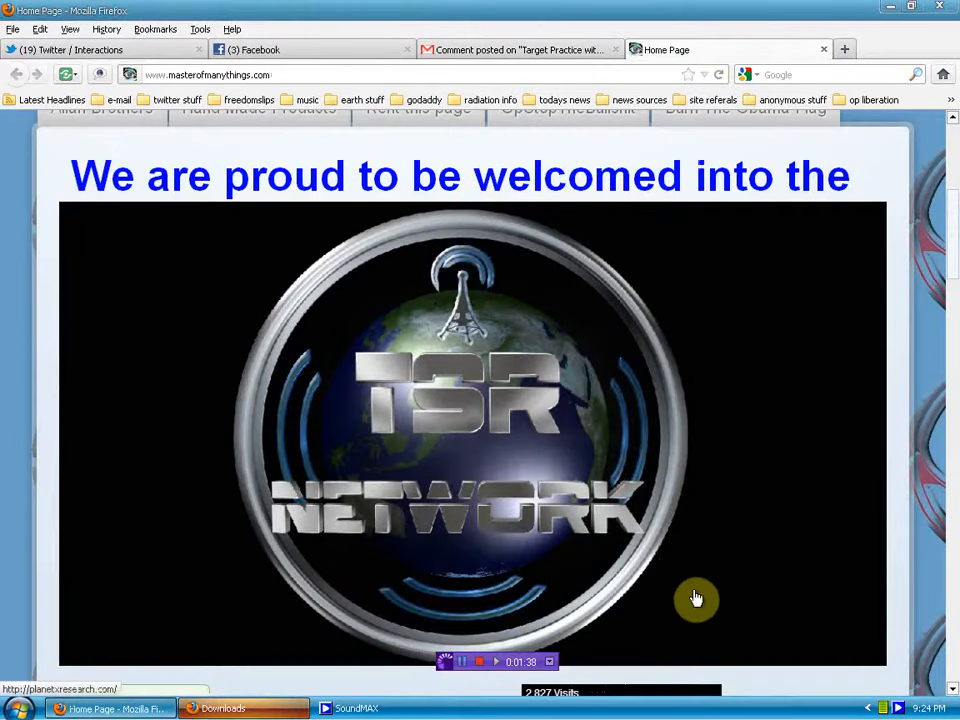